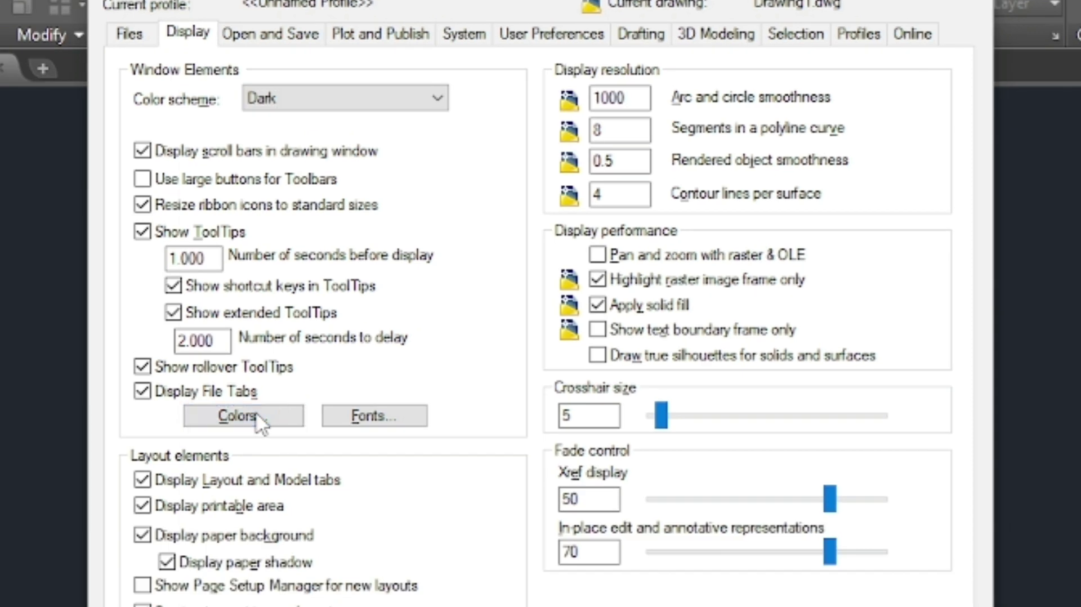
- Open the drawing window color settings for the 2D model space uniform background
left_click(285, 392)
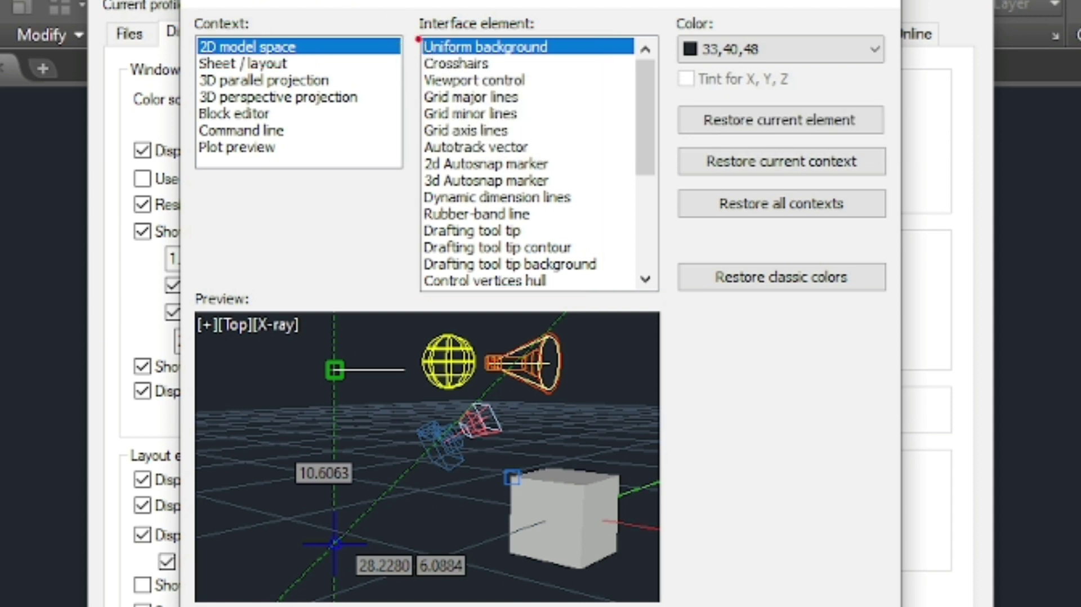
left_click_drag(421, 33, 561, 62)
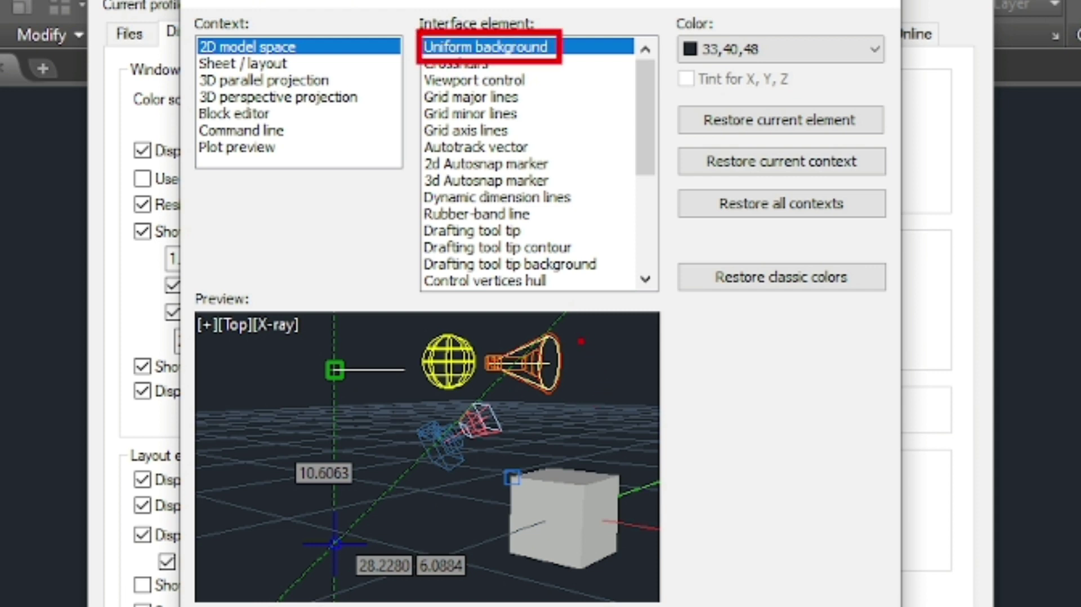
left_click_drag(570, 332, 635, 392)
key("Escape")
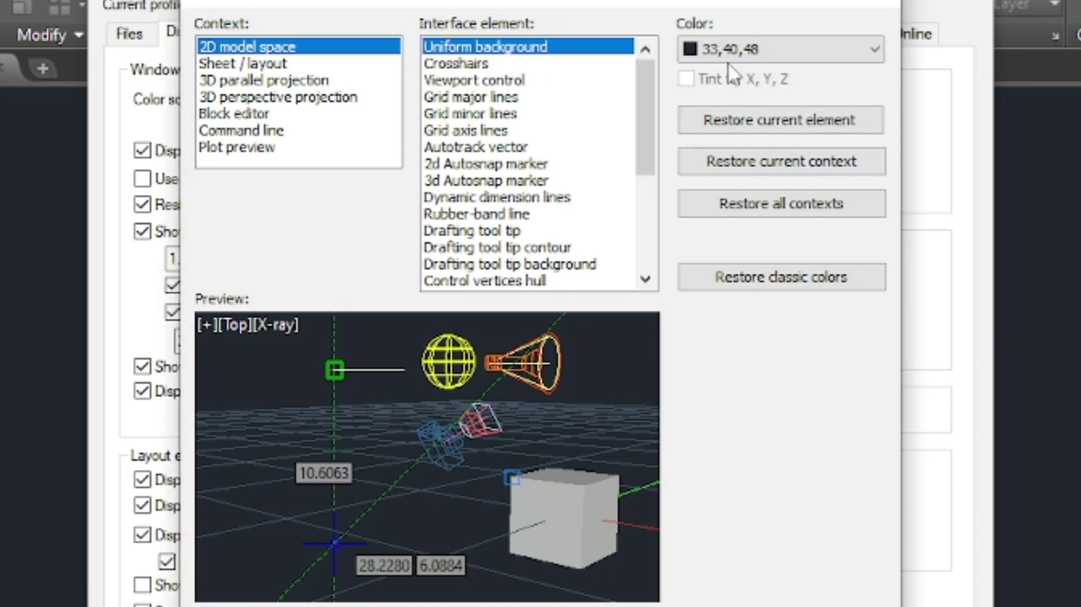
- Try red as the uniform background color of the 2D model space
left_click(741, 52)
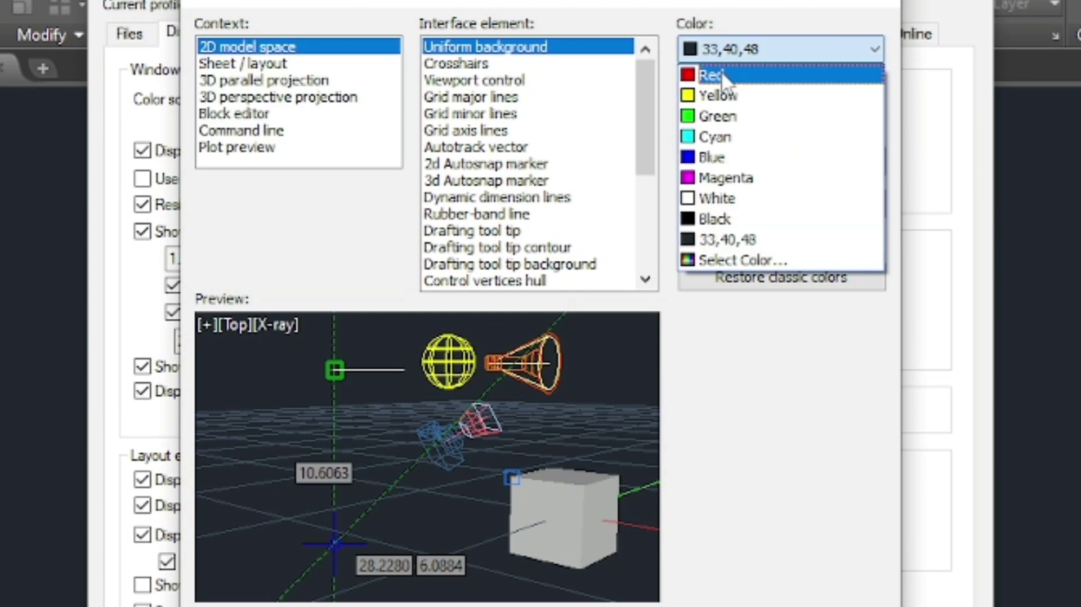
left_click(726, 75)
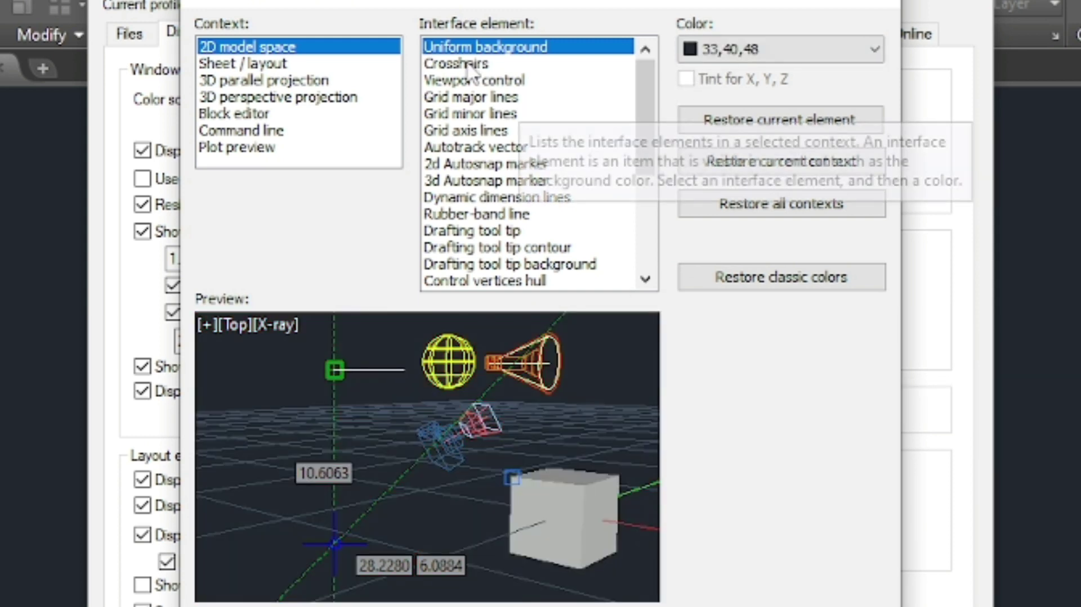
- Try green for the 2D model space crosshairs, and restore that element to its default color
left_click(471, 64)
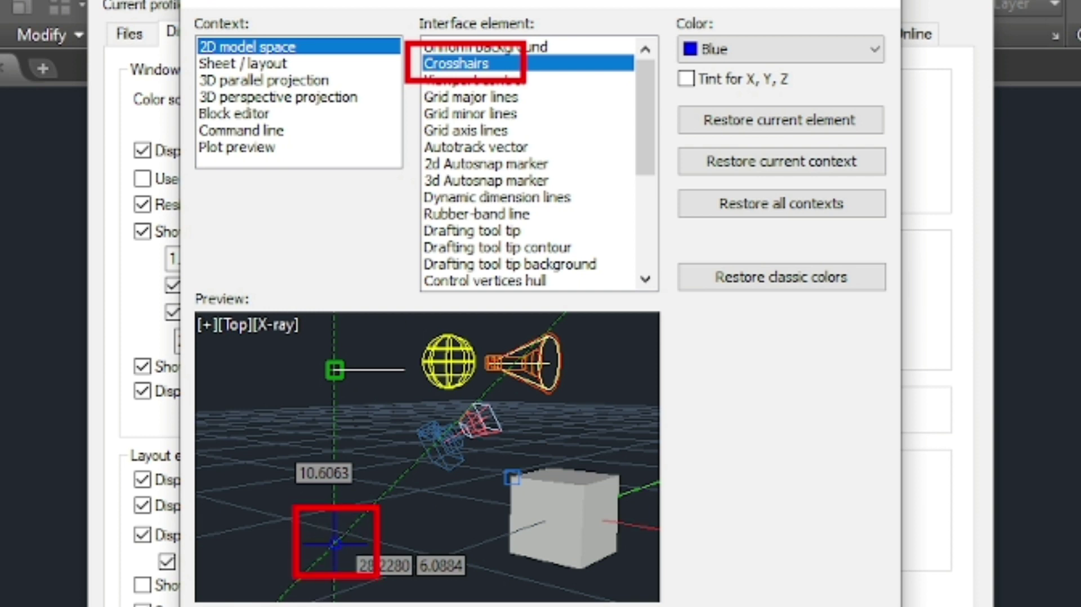
left_click(749, 50)
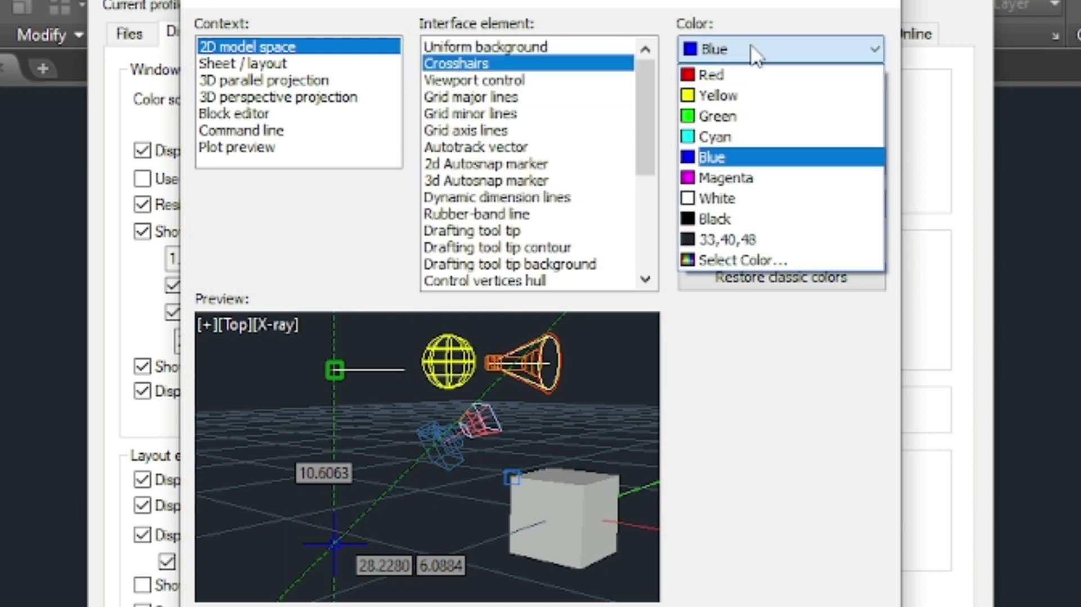
left_click(716, 116)
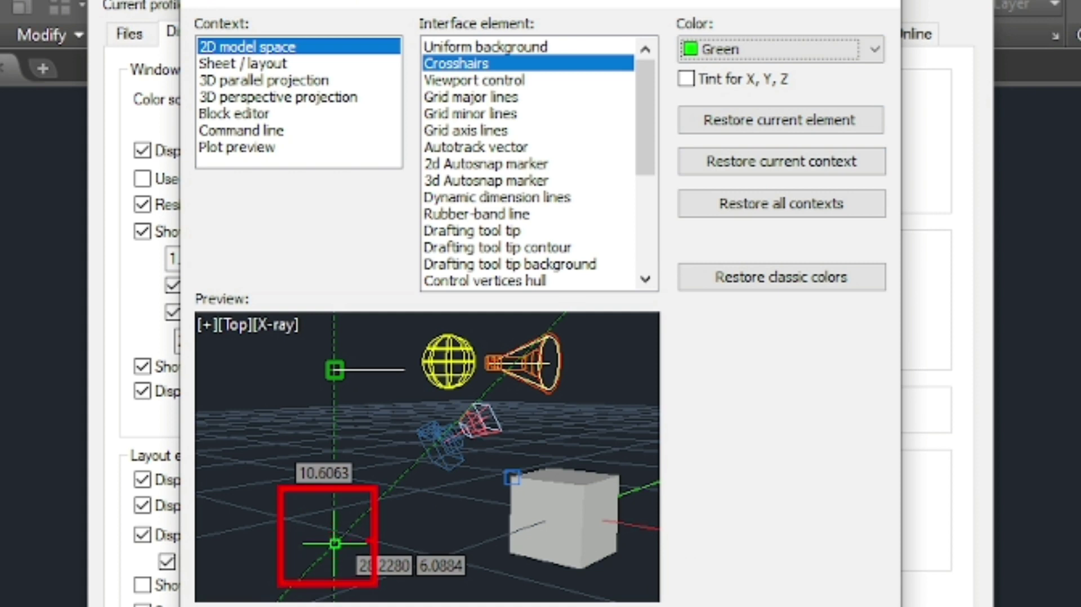
left_click(695, 119)
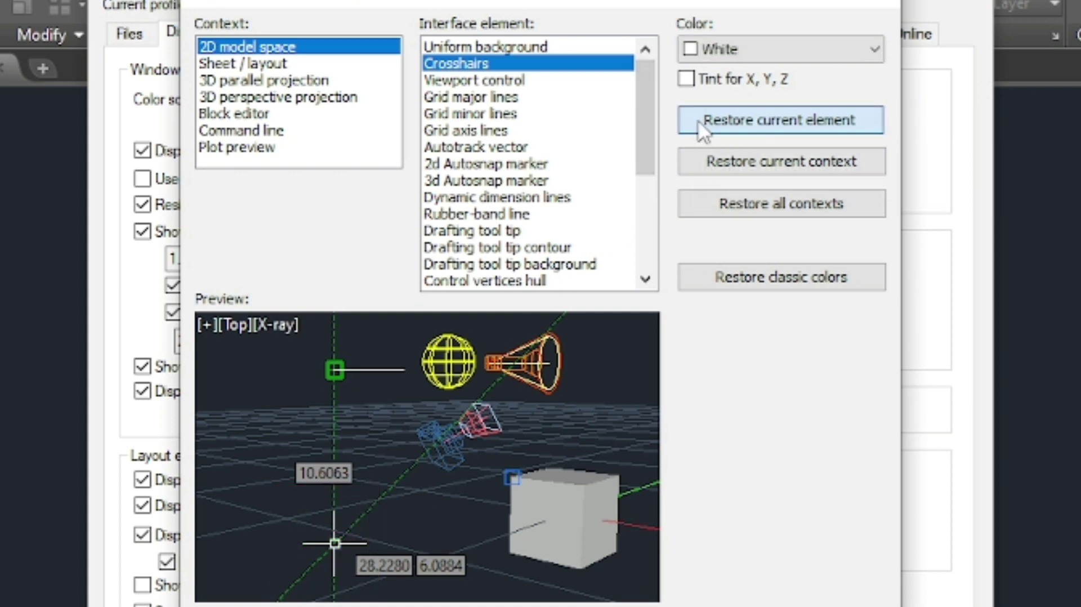
- Try green for the 2D model space viewport control, and restore that element to its default color
left_click(490, 83)
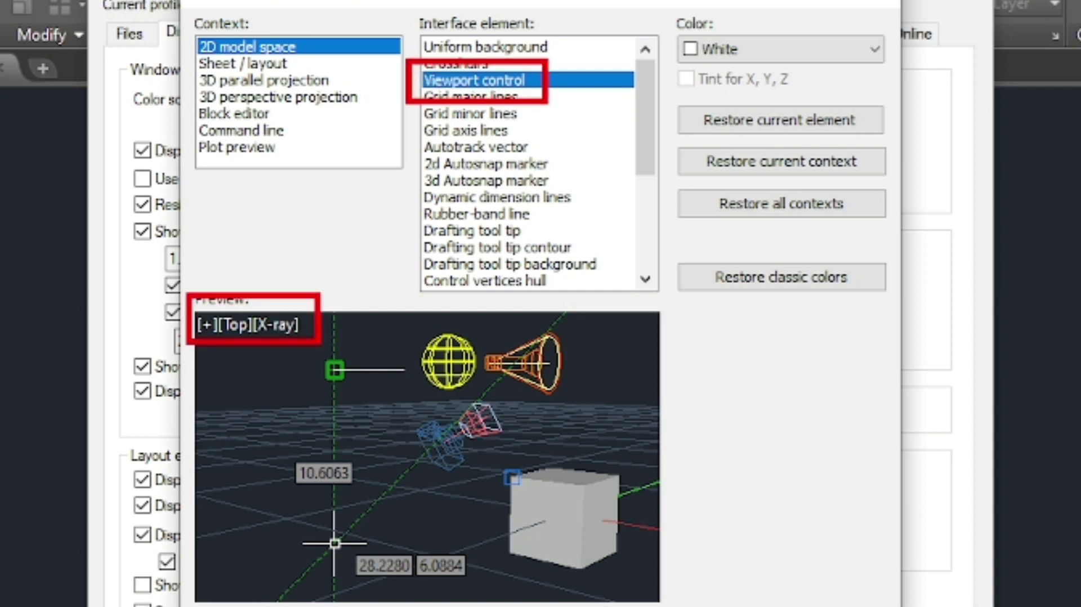
left_click(748, 50)
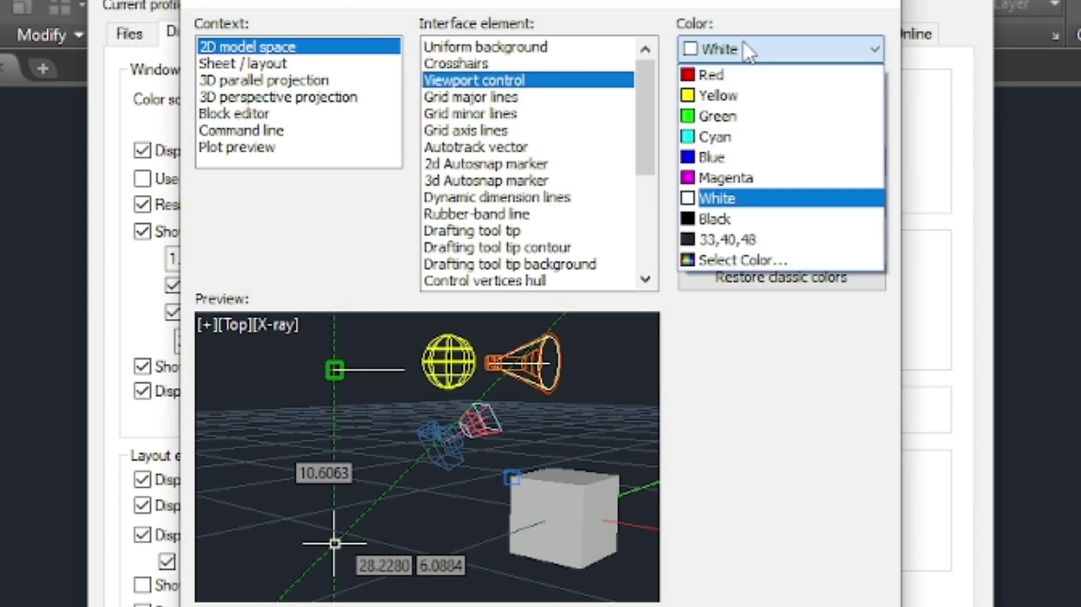
left_click(713, 117)
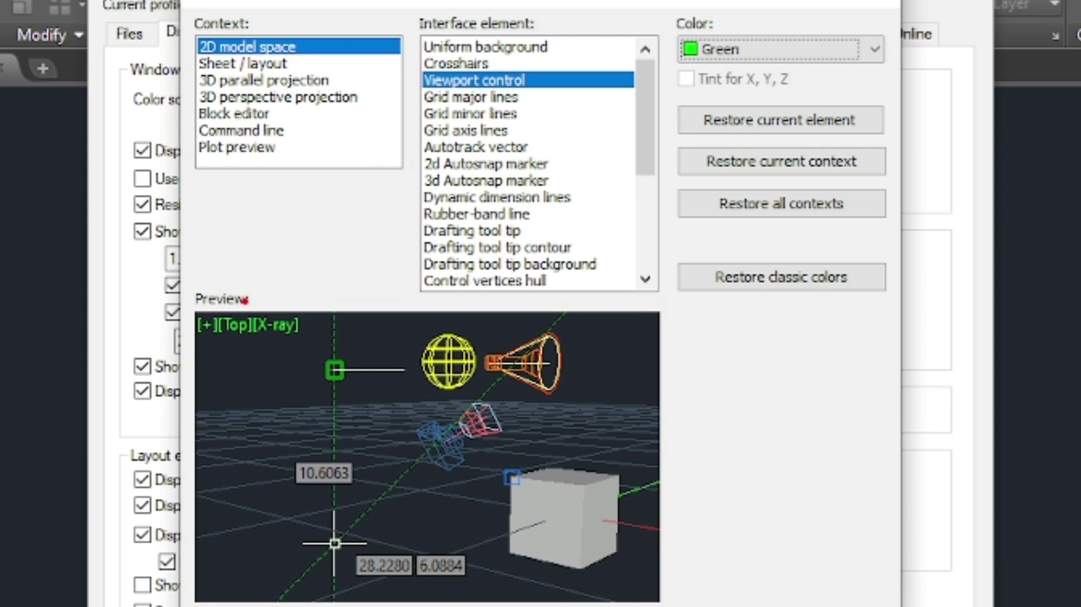
left_click_drag(190, 304, 312, 342, "ctrl")
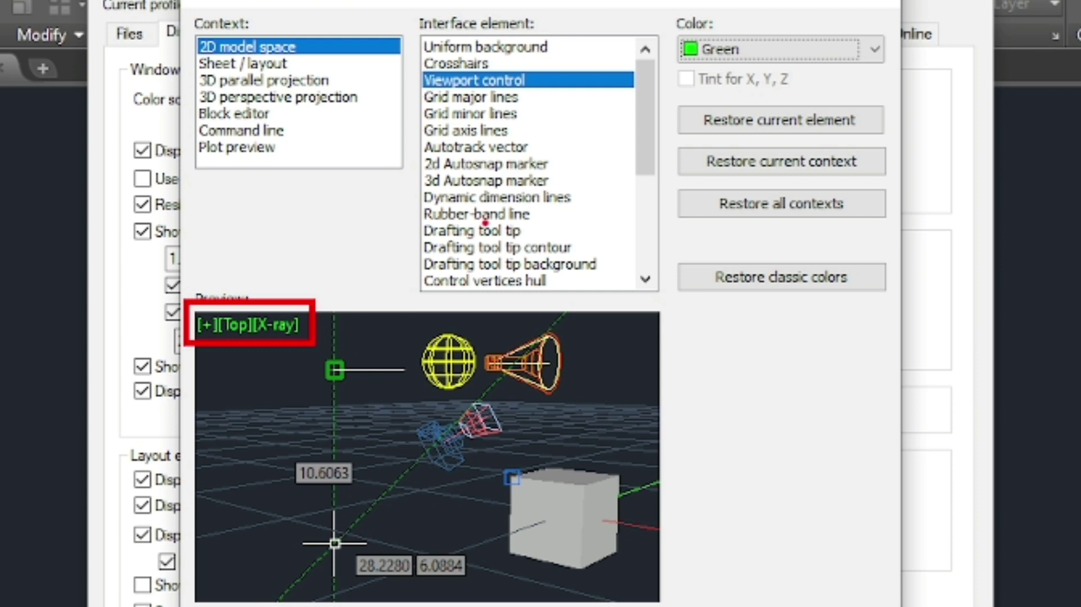
left_click(732, 118)
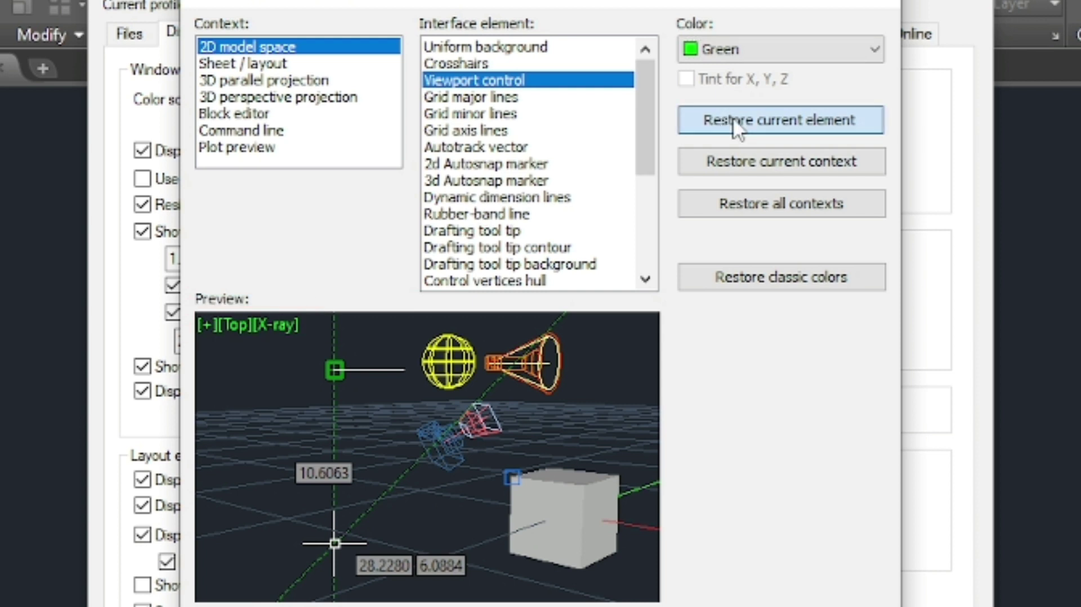
- Examine the color settings of the grid major lines, grid minor lines and grid axis lines
left_click(471, 98)
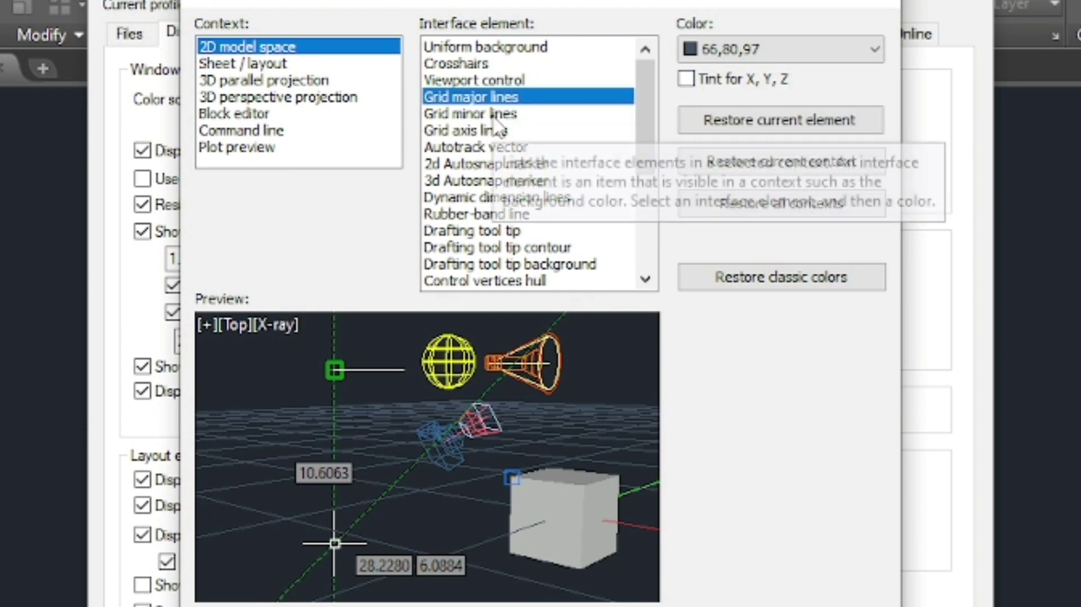
left_click(493, 114)
left_click(486, 131)
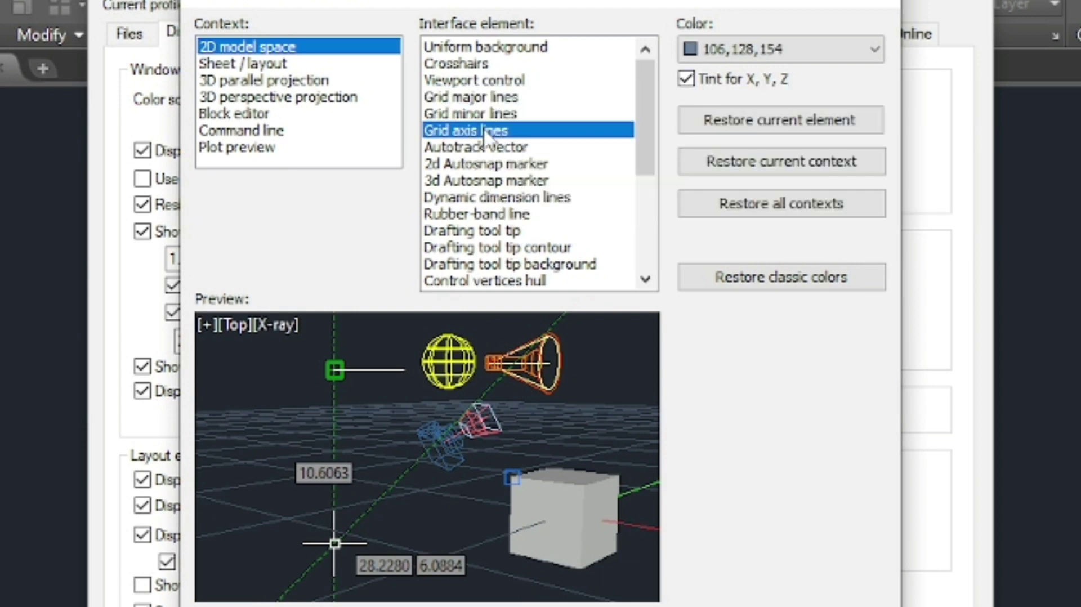
- Set the Autotrack vector color to magenta for the 2D model space
left_click(464, 148)
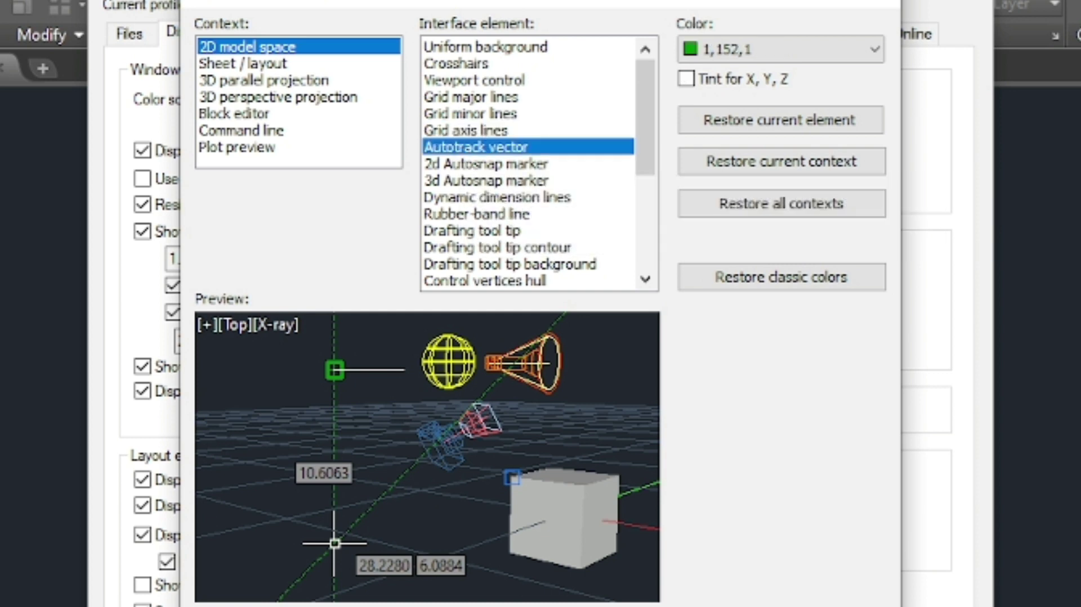
mouse_move(412, 121)
left_mouse_down()
mouse_move(448, 148)
mouse_move(542, 165)
left_mouse_up()
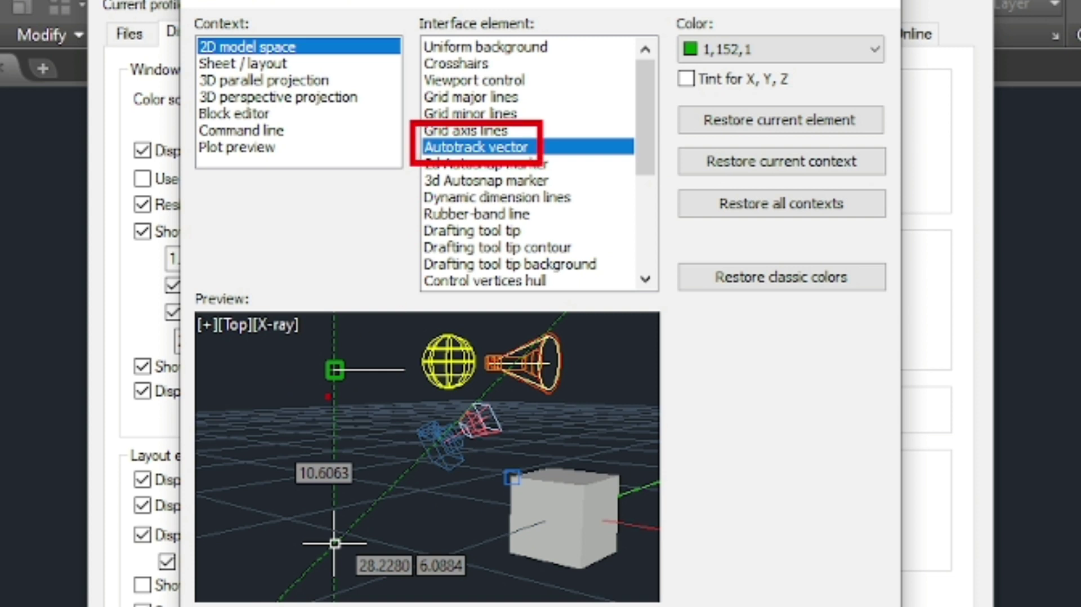
left_click_drag(321, 383, 355, 461)
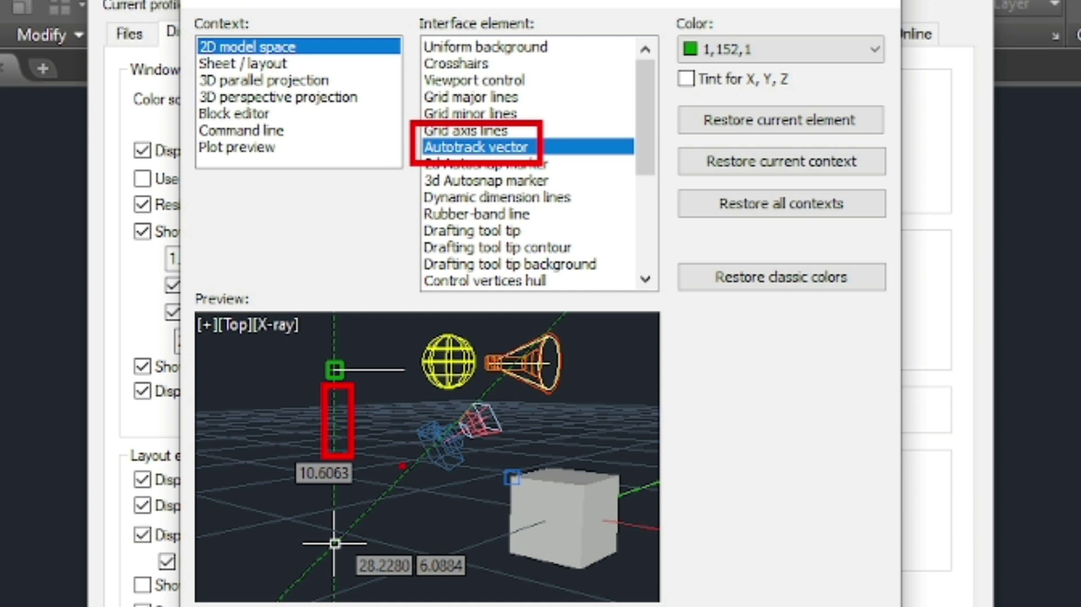
left_click_drag(377, 468, 415, 501)
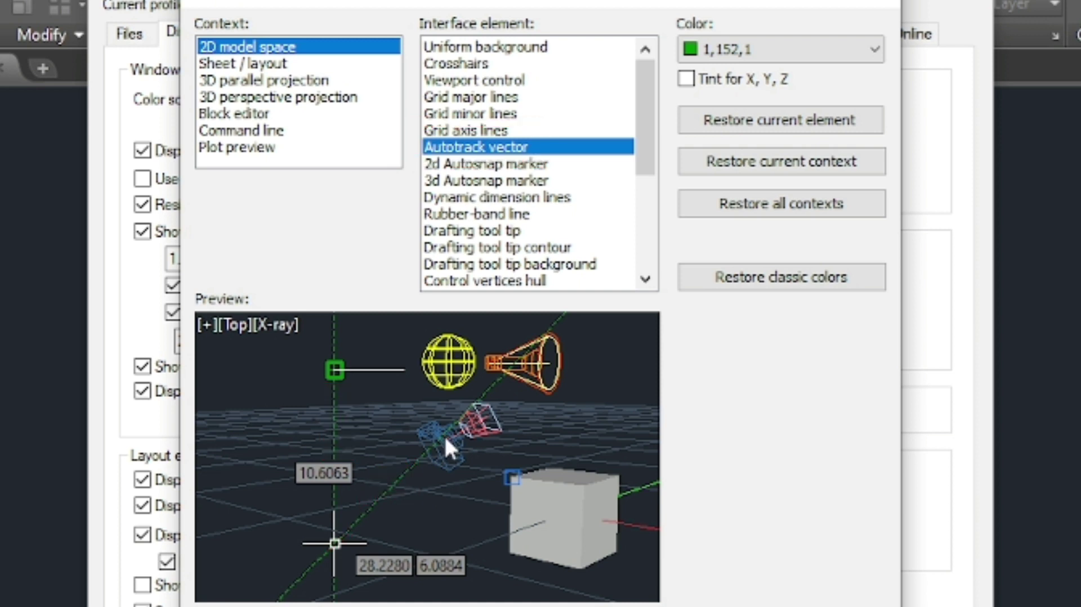
left_click(752, 50)
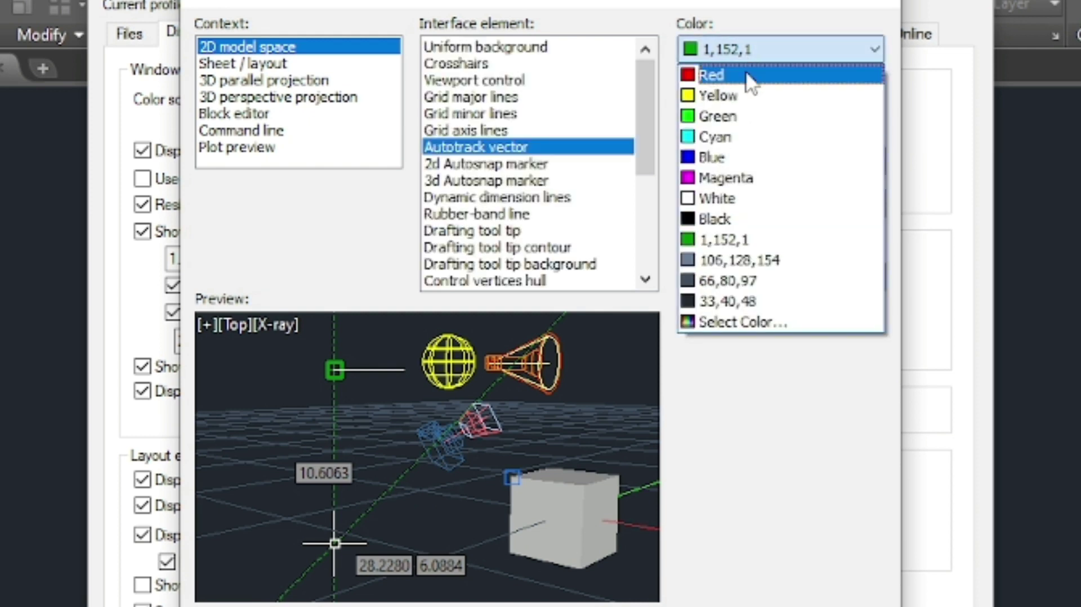
left_click(726, 178)
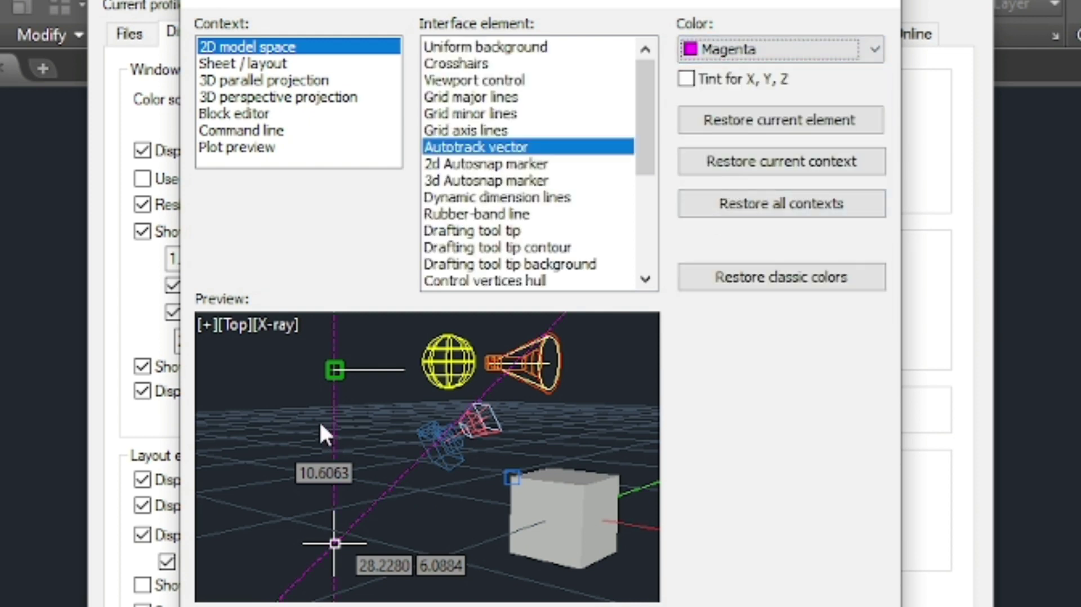
left_click_drag(314, 394, 360, 440)
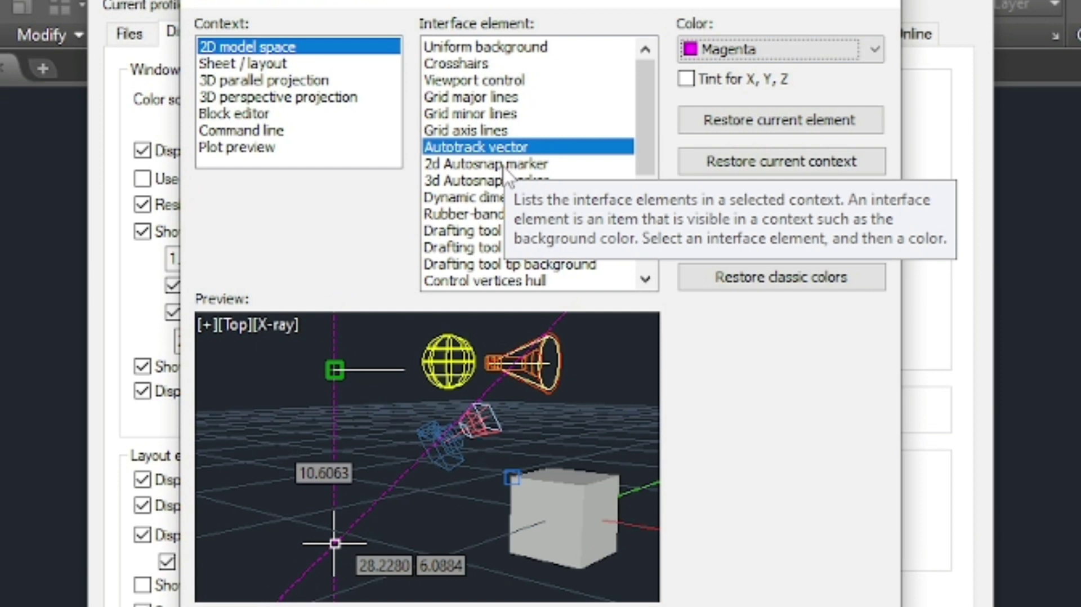
- Try blue for the 2d Autosnap marker, and restore that element to its default color
left_click(486, 165)
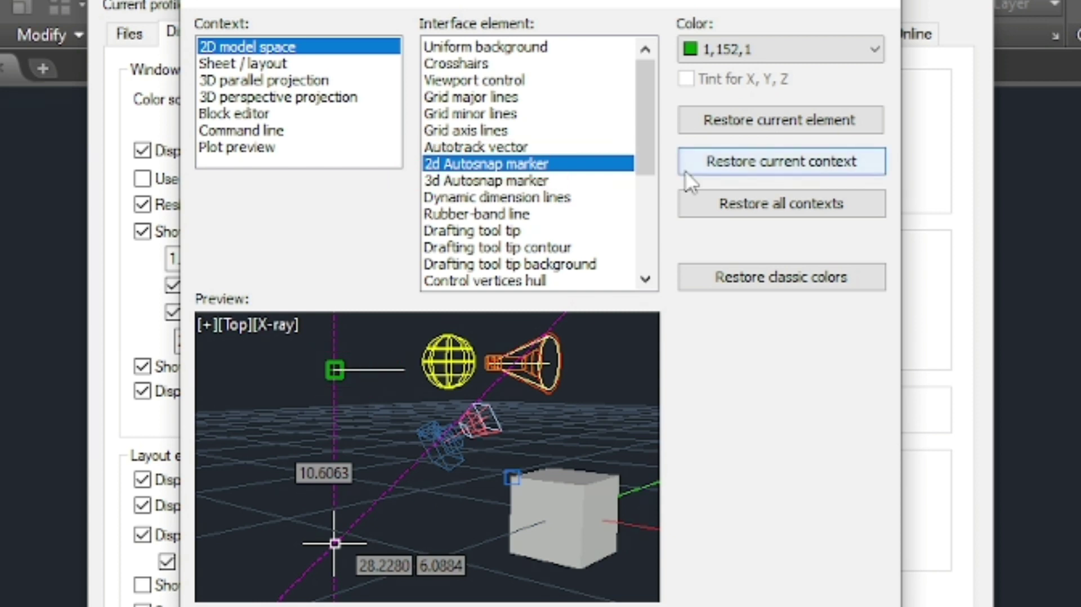
left_click(728, 54)
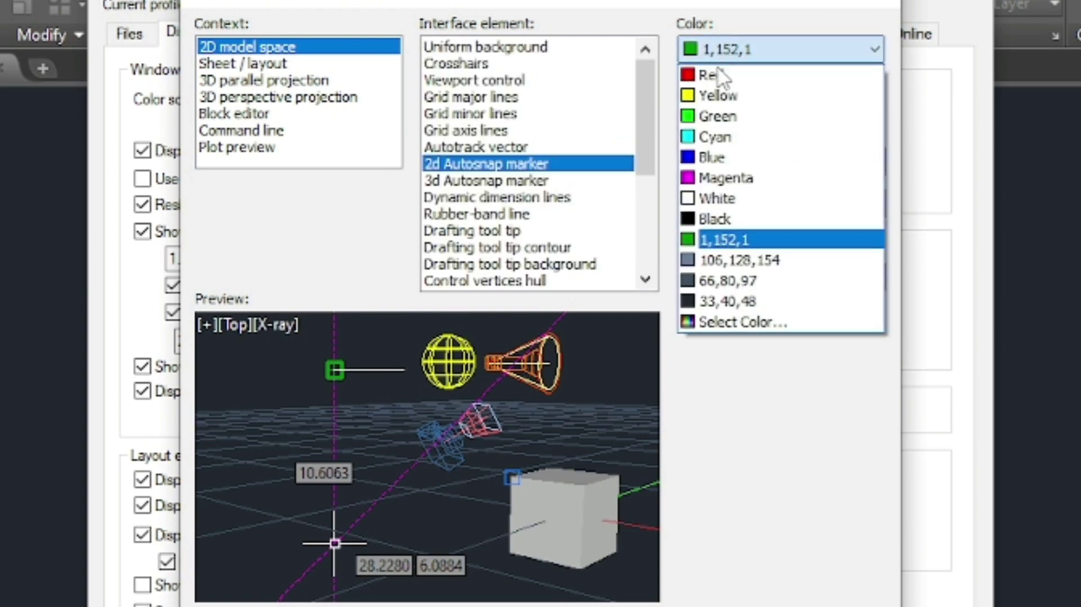
left_click(711, 159)
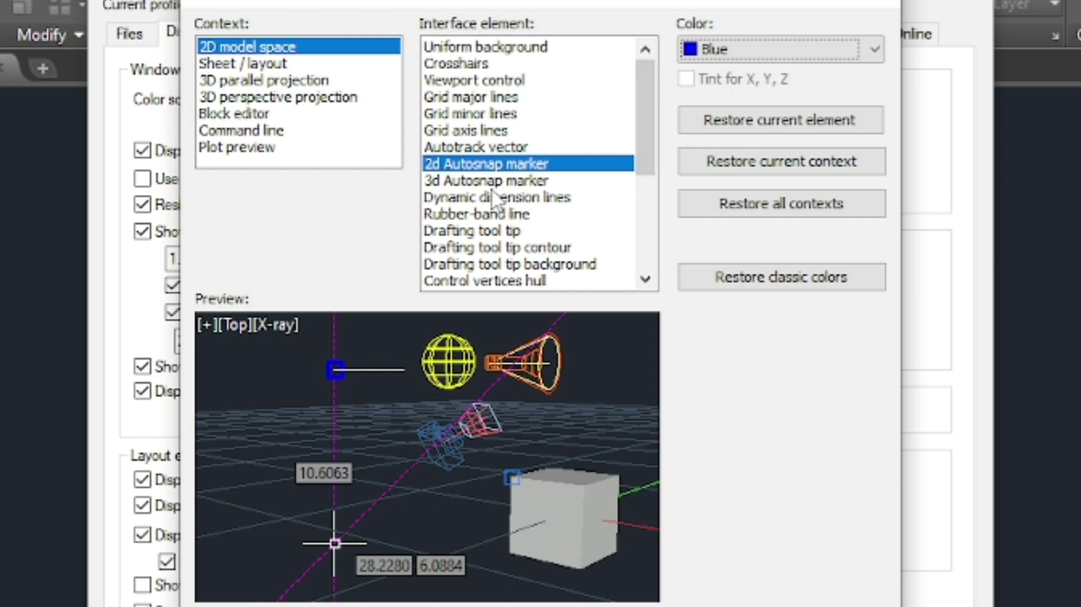
left_click(732, 120)
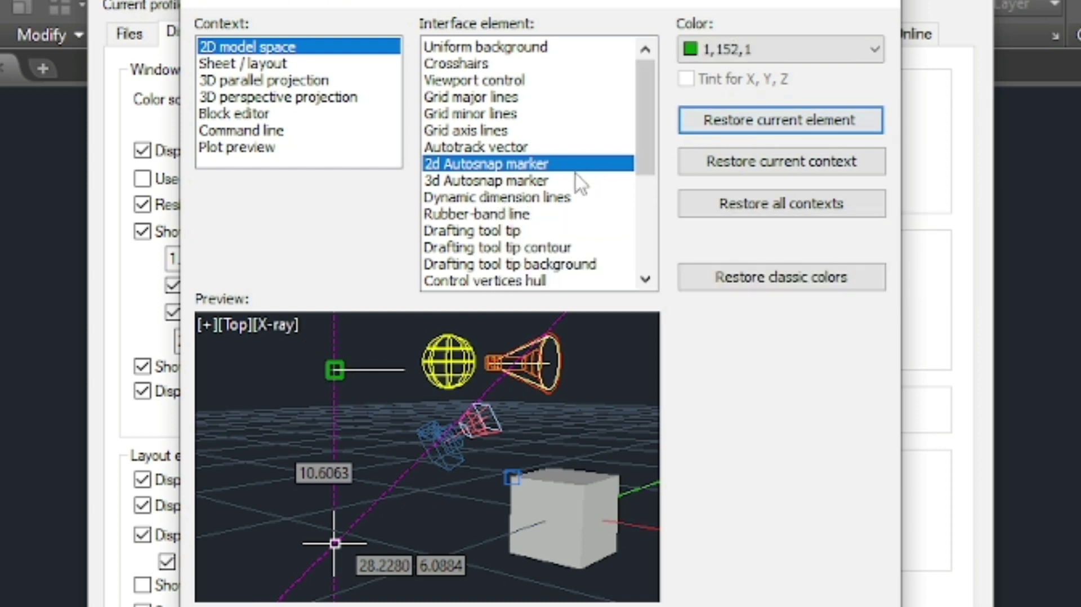
- Set the 3d Autosnap marker color to white for the 2D model space
left_click(462, 181)
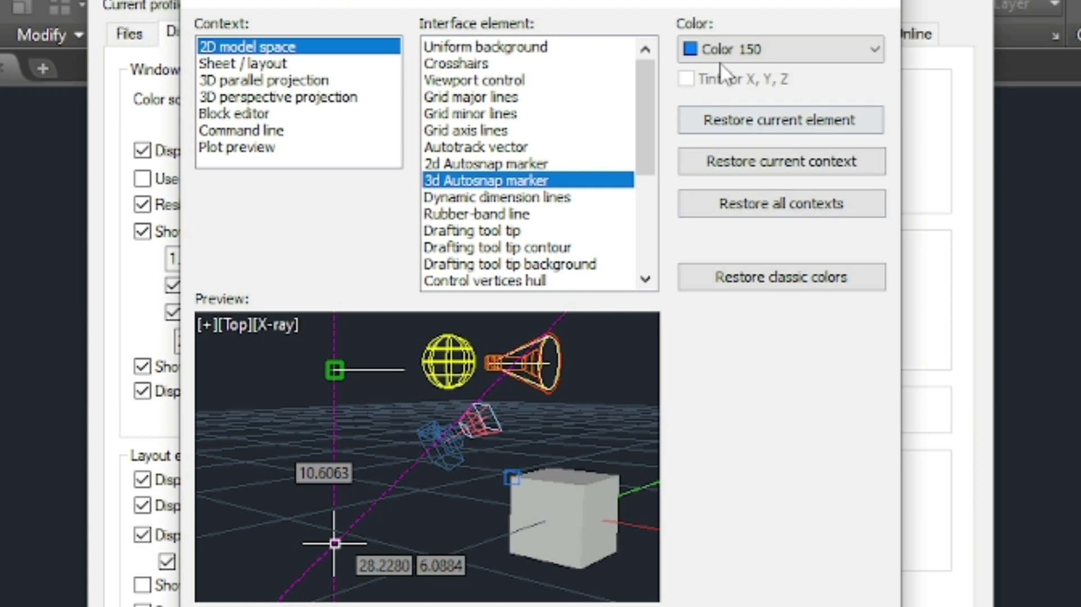
left_click(752, 49)
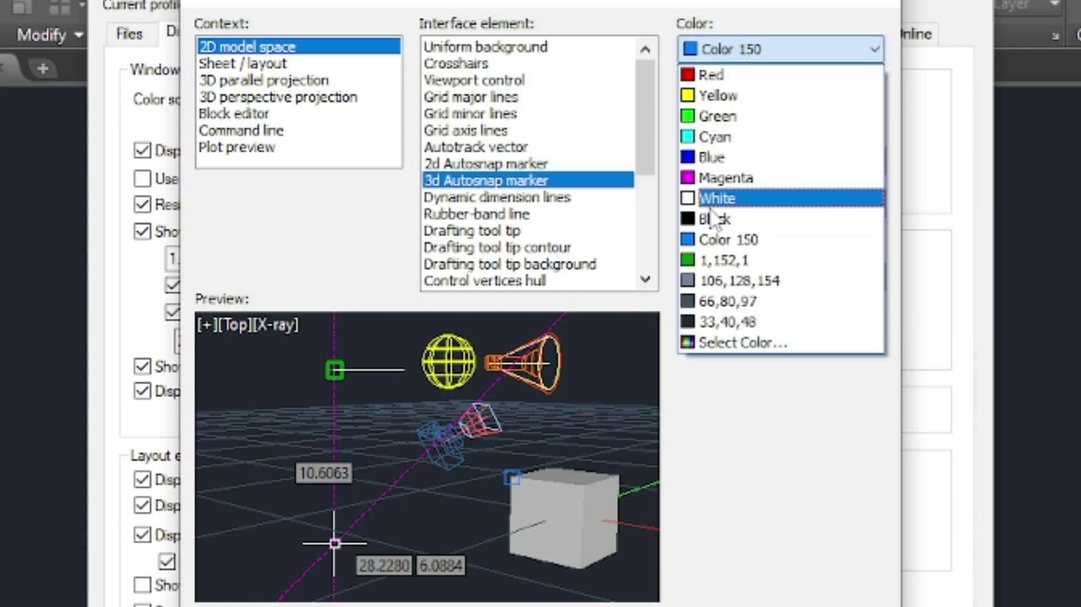
left_click(712, 197)
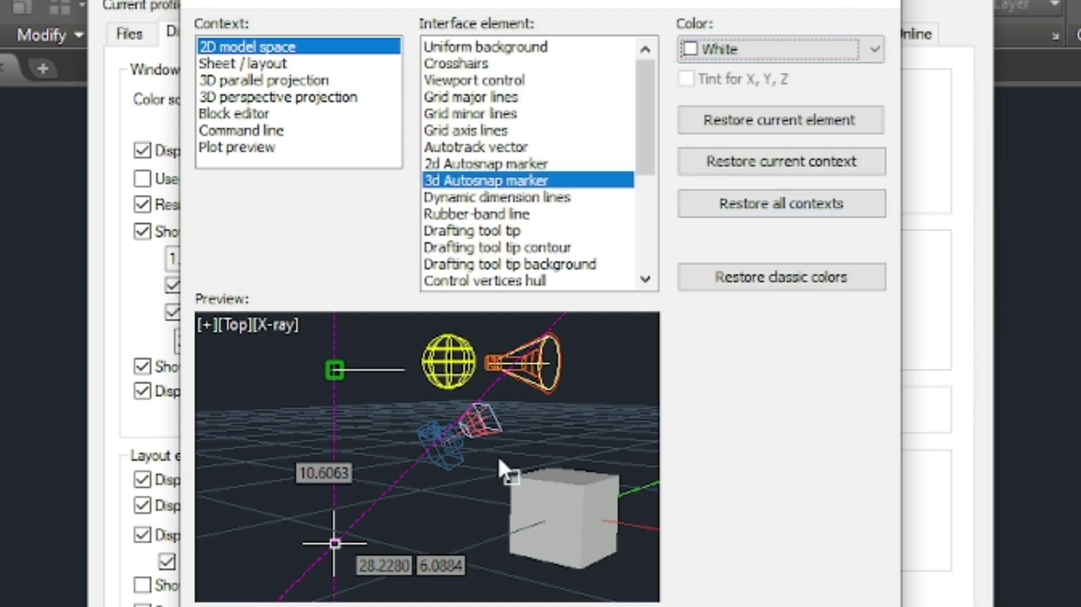